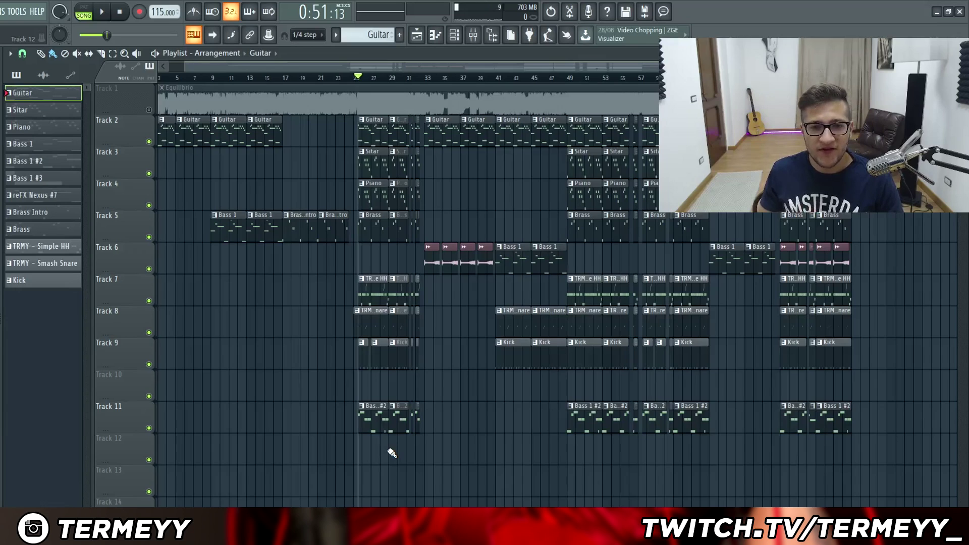
Step: Inspect the guitar presets in reFX Nexus and reFX Nexus #6, plus the guitar mixer track's Pro-Q 3 equalizer
ctrl+scroll(423, 367, down, 1)
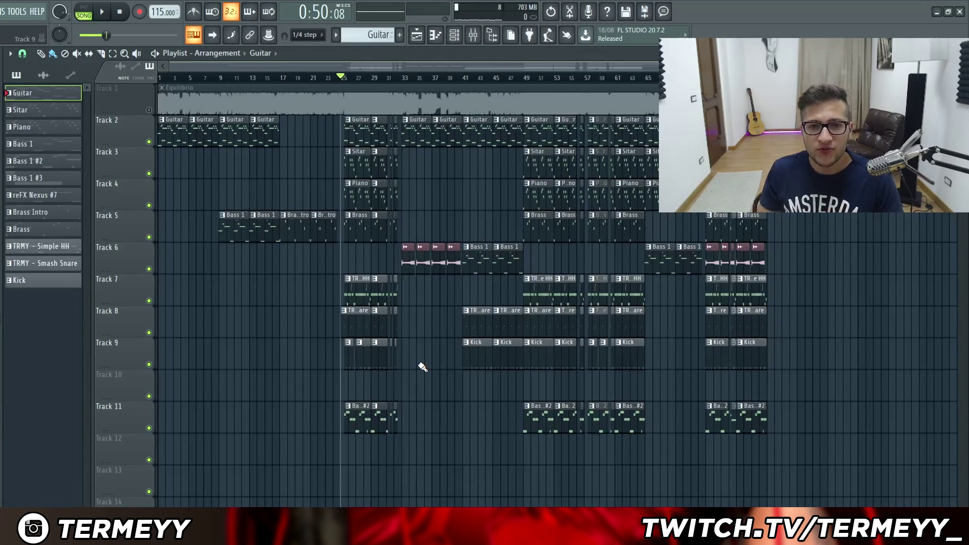
key(Home)
click(457, 38)
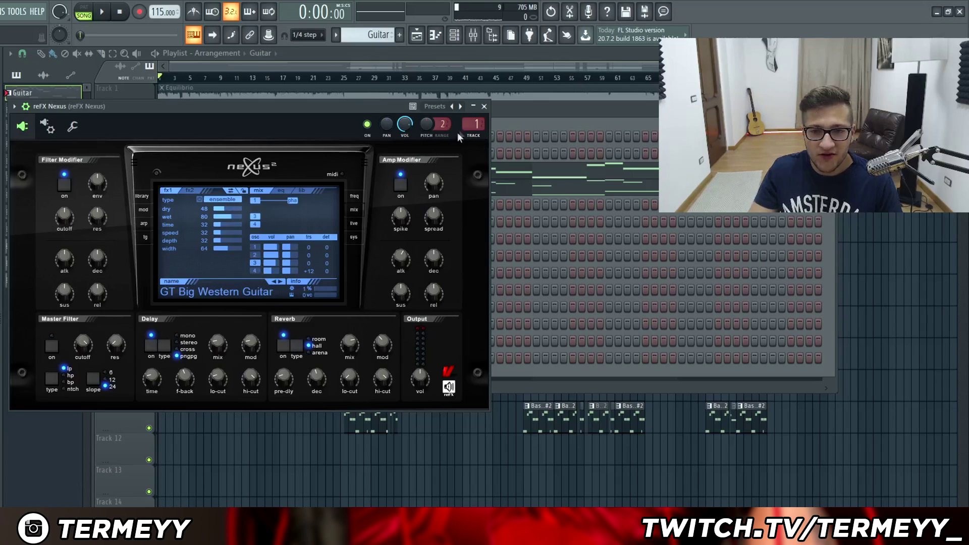
click(483, 107)
click(197, 193)
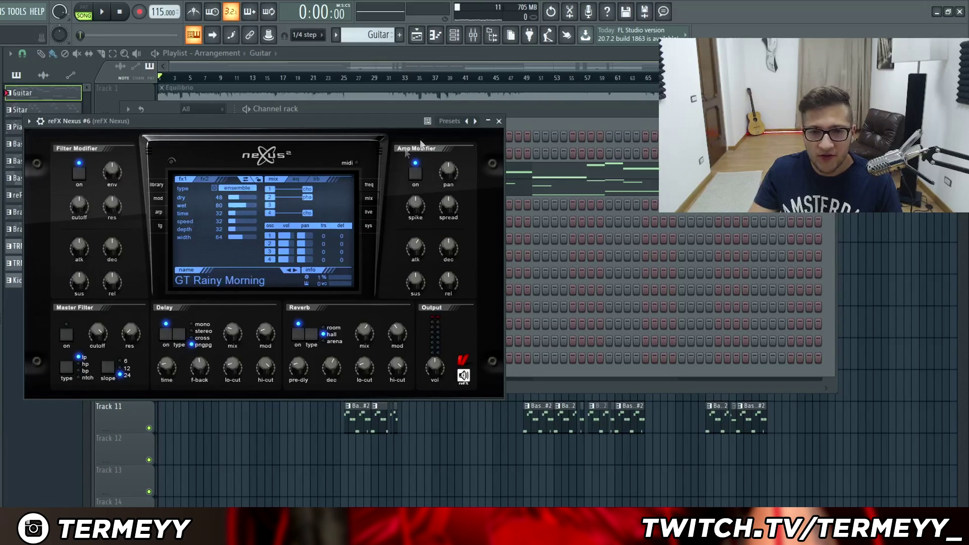
key(F9)
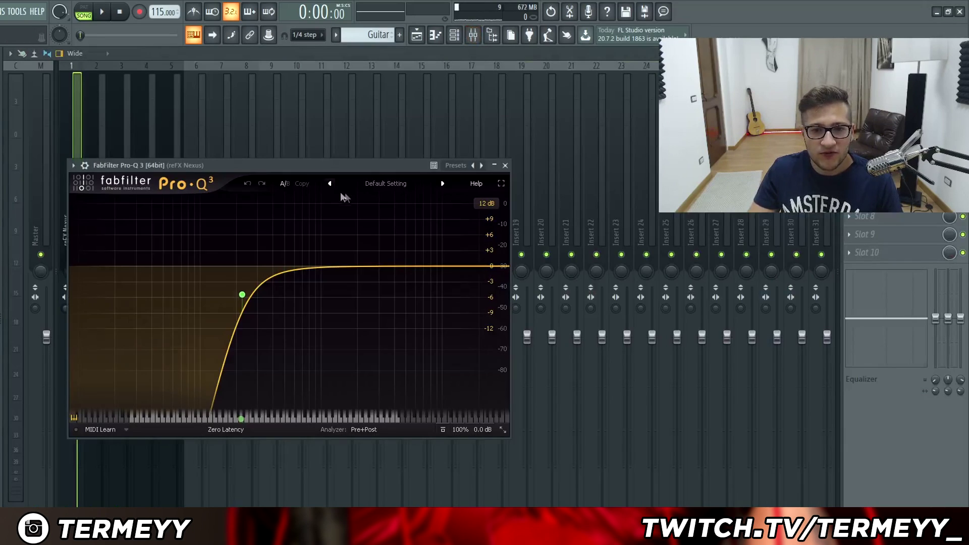
Step: Open the first Guitar clip's pattern in the piano roll and play the song from the beginning
click(416, 38)
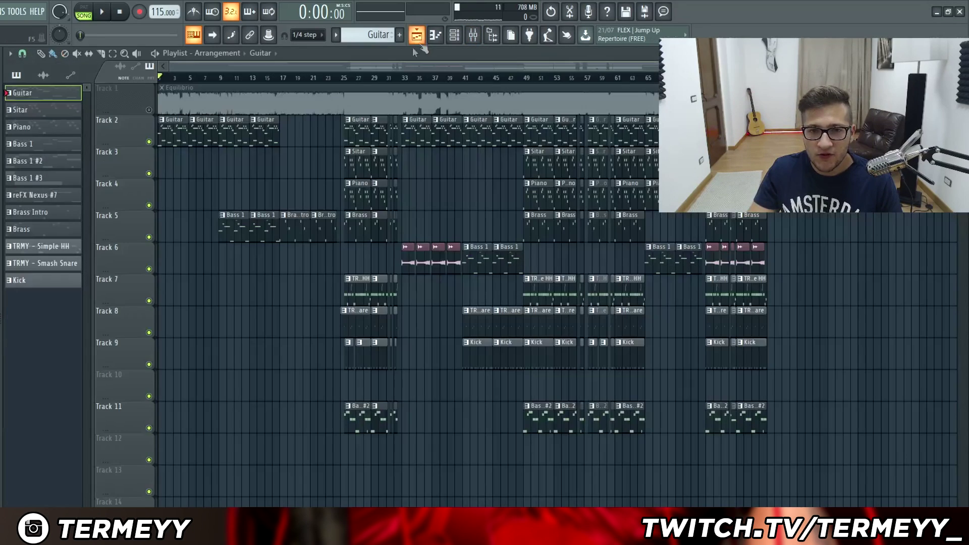
double_click(170, 133)
key(space)
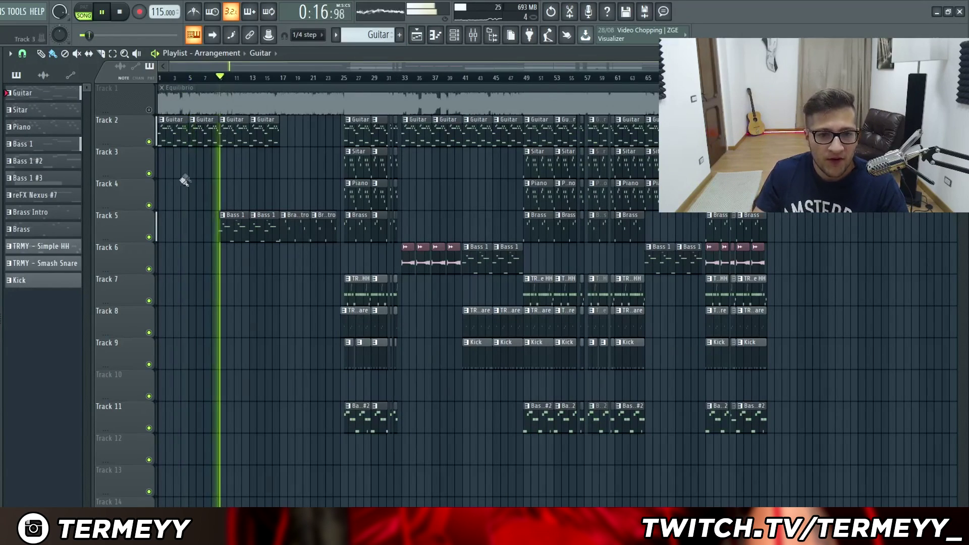
key(space)
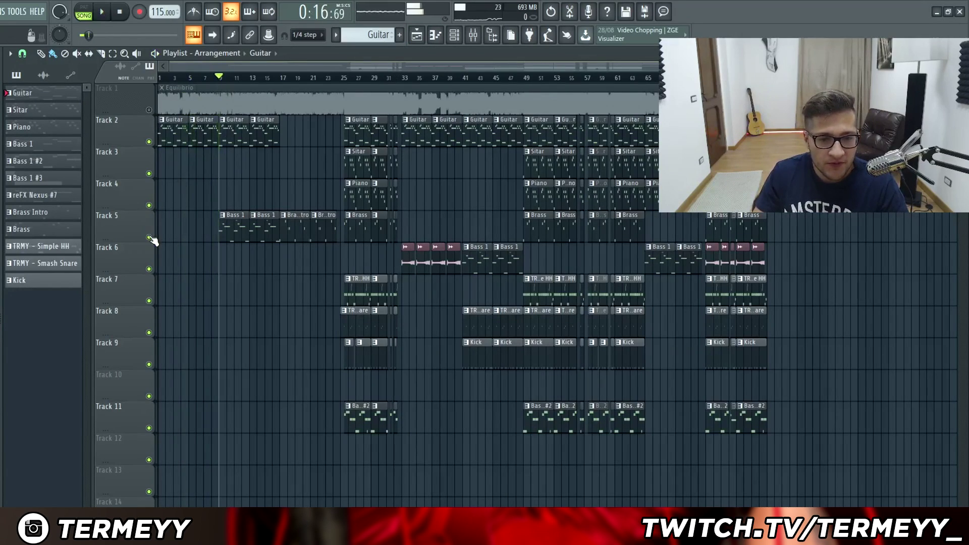
Step: Solo Track 5 and open the reFX Nexus #4 instrument to show its bass preset
right_click(149, 237)
click(454, 33)
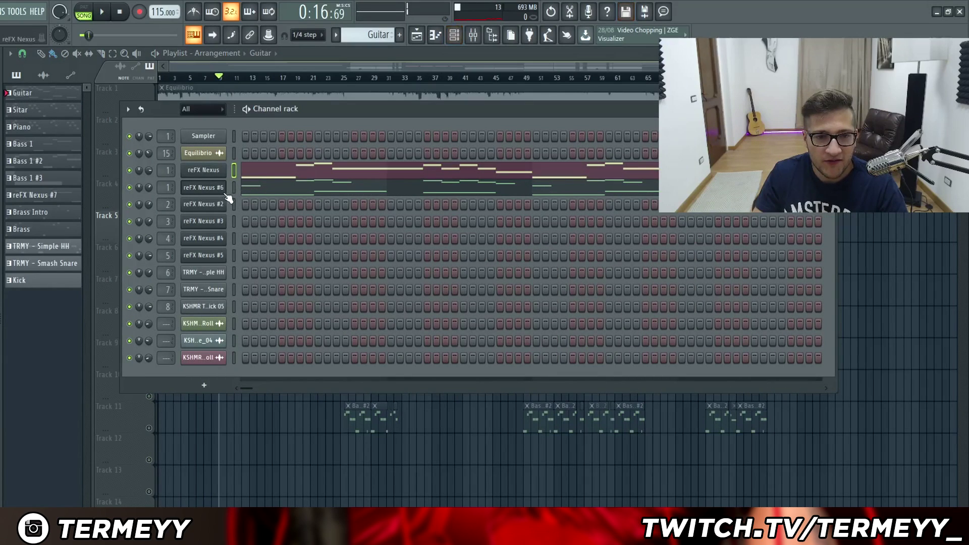
click(217, 238)
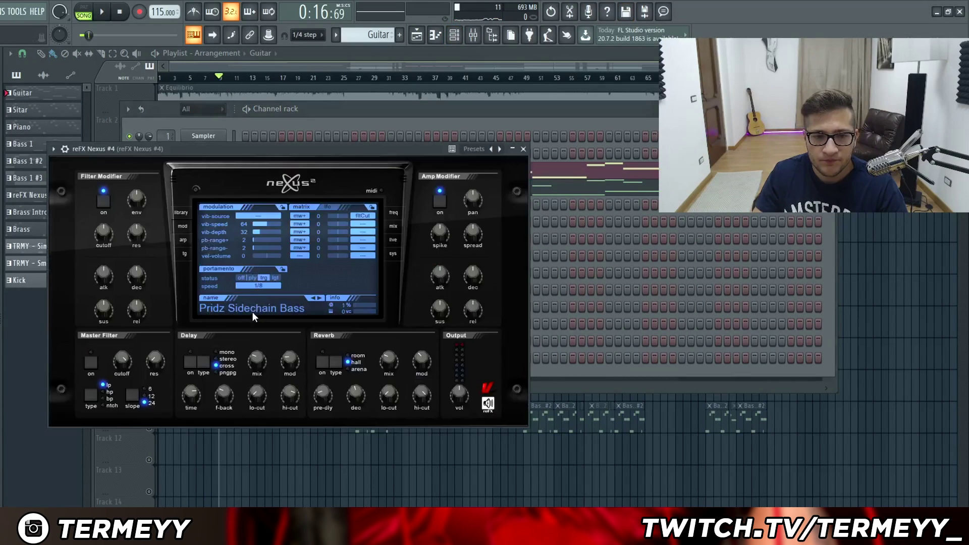
Step: Show the Bass 1 notes in the piano roll and play them with Track 5 soloed
key(F5)
key(F7)
key(space)
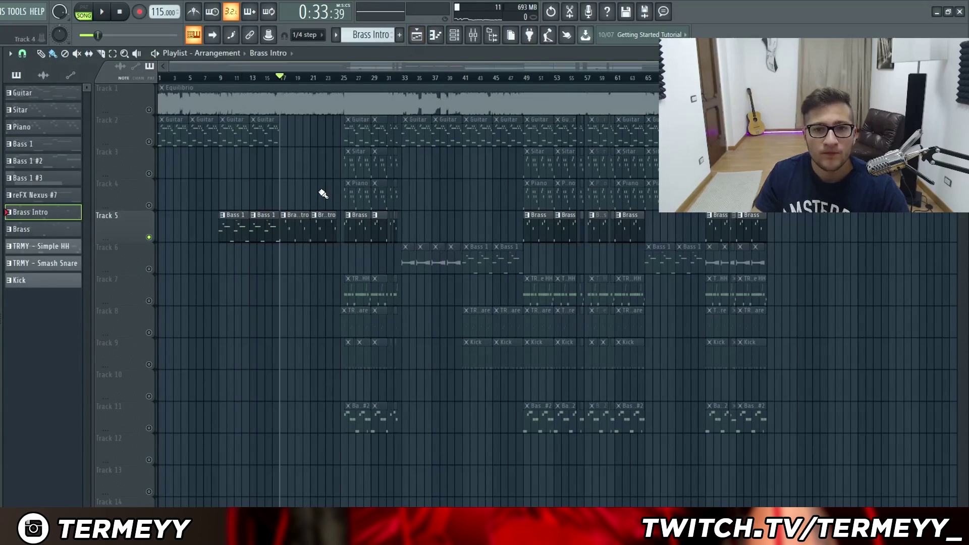
Step: Inspect the brass settings in reFX Nexus #5 and play the Brass Intro pattern in the piano roll
click(454, 39)
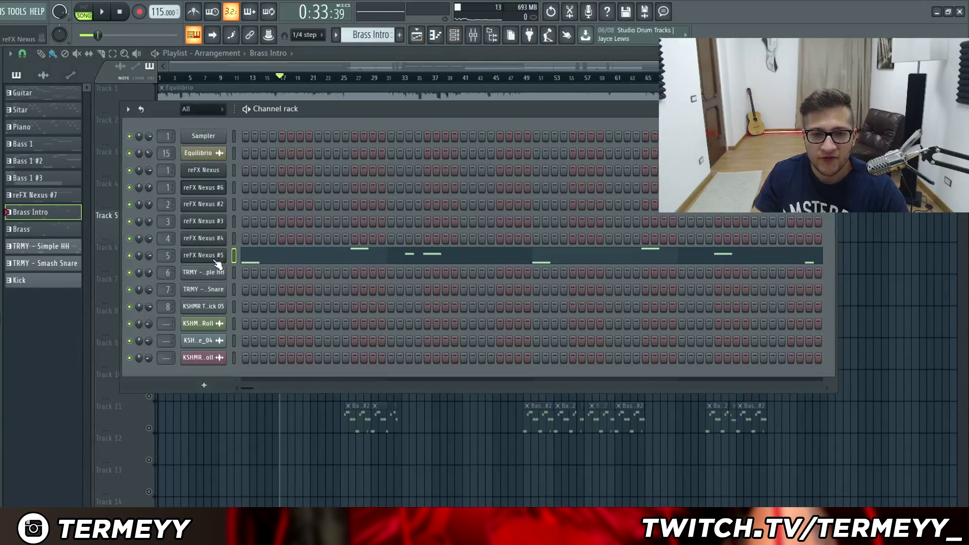
click(216, 261)
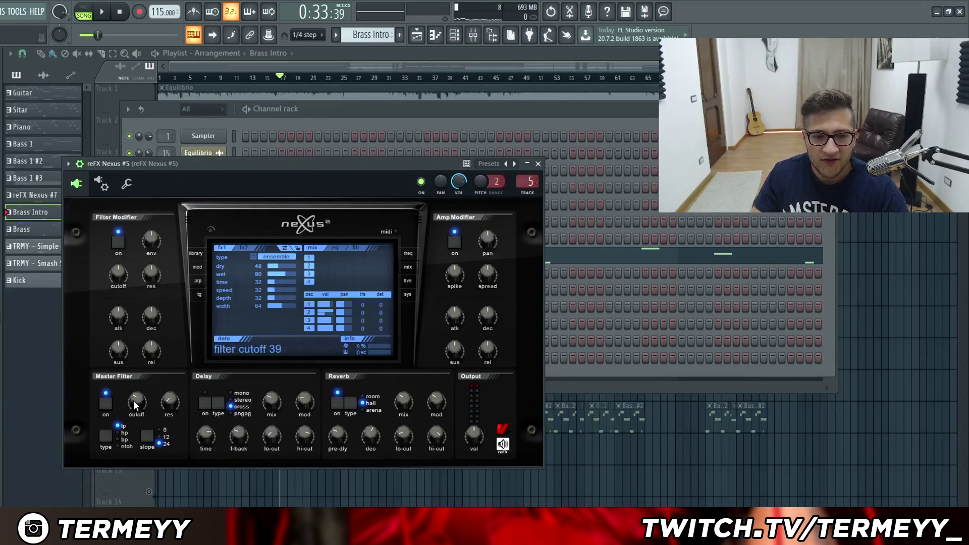
click(337, 73)
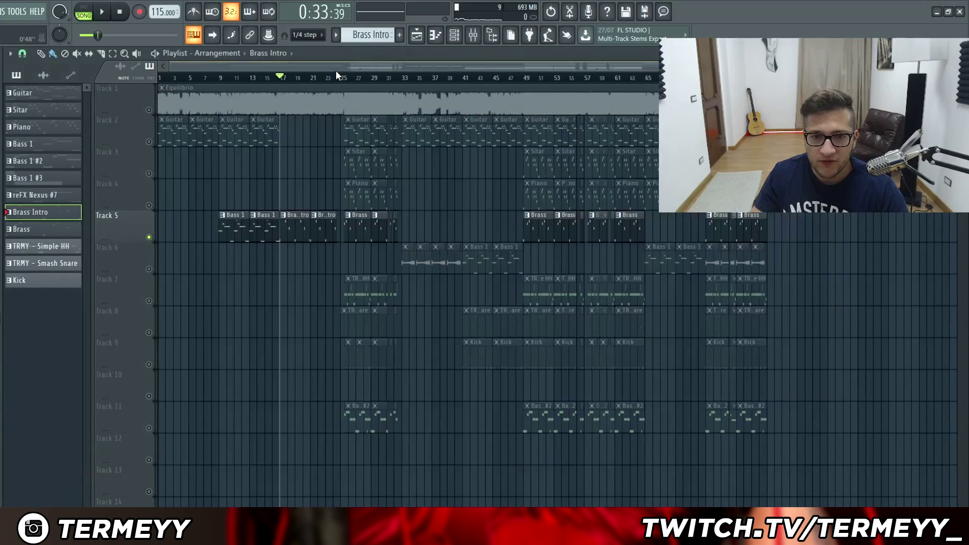
double_click(293, 222)
key(space)
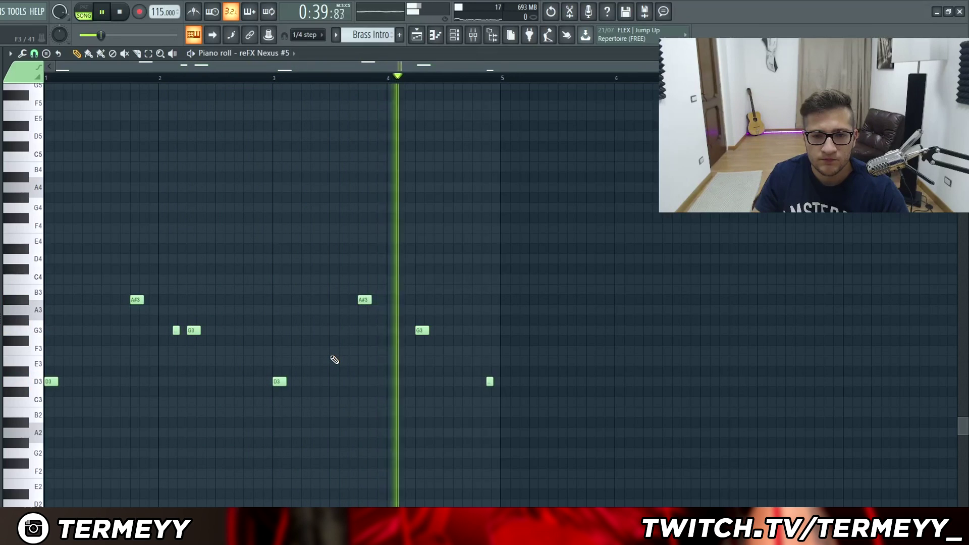
key(F5)
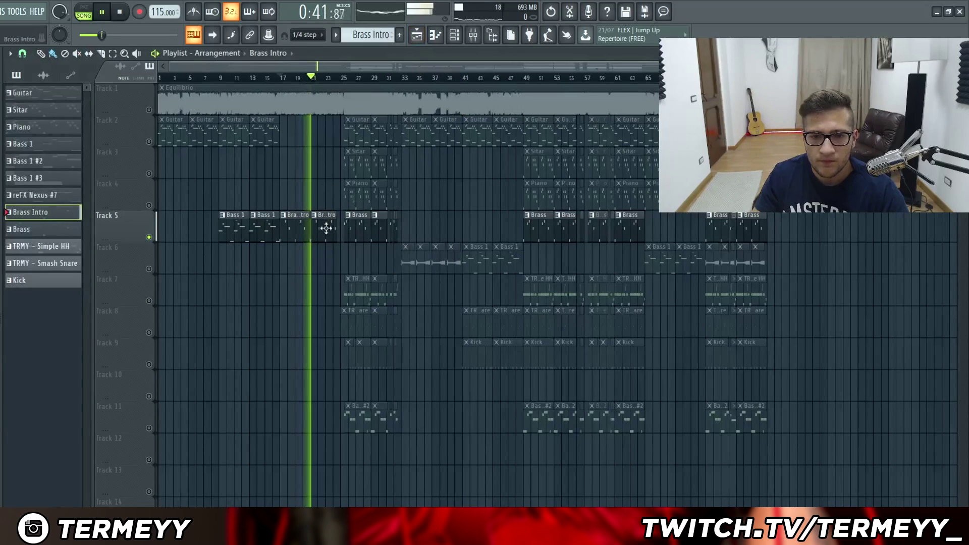
Step: Open the Brass pattern from Track 5 in the piano roll, play it in pattern mode, and return to the playlist
scroll(349, 209, up, 5)
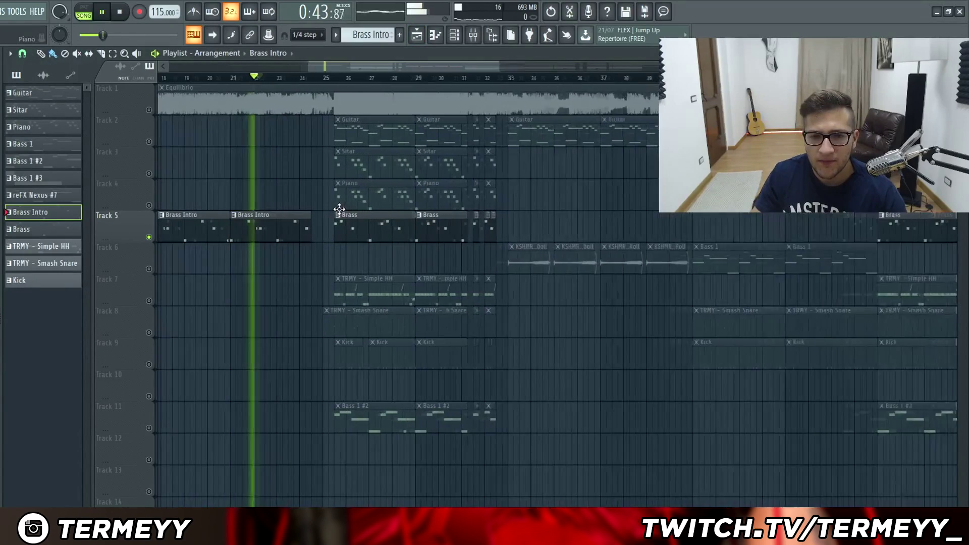
scroll(339, 209, up, 2)
key(space)
double_click(353, 234)
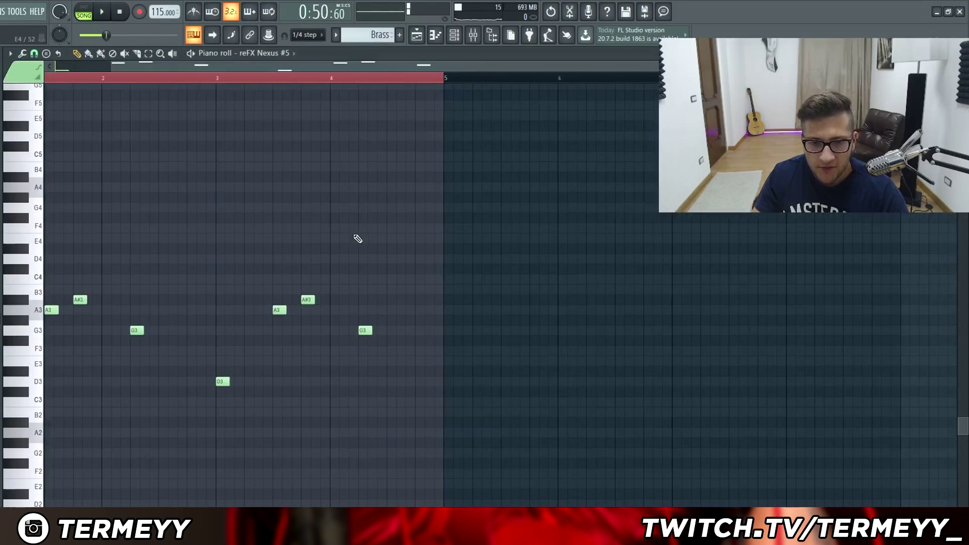
key(l)
key(space)
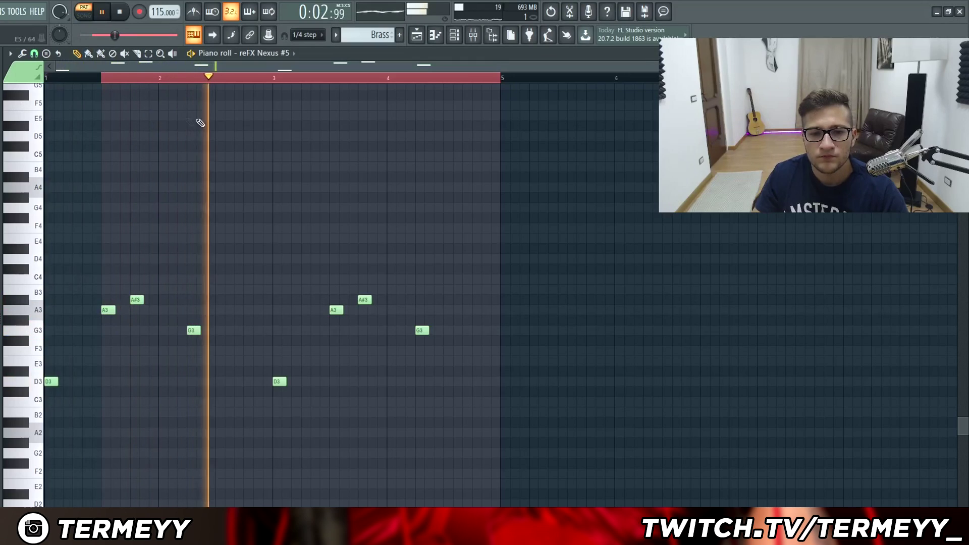
click(416, 36)
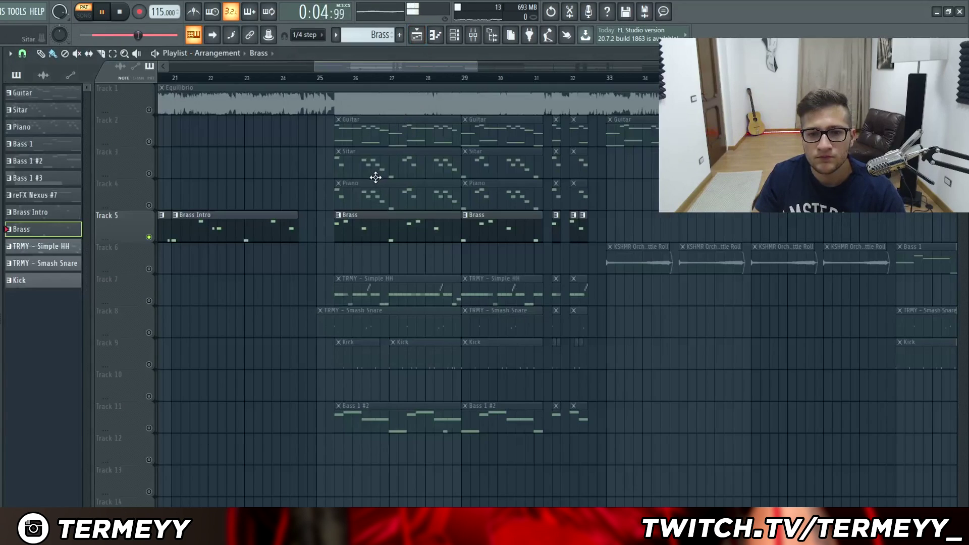
Step: Inspect the sitar preset in reFX Nexus #2 and the instrument in reFX Nexus #3
scroll(376, 177, down, 4)
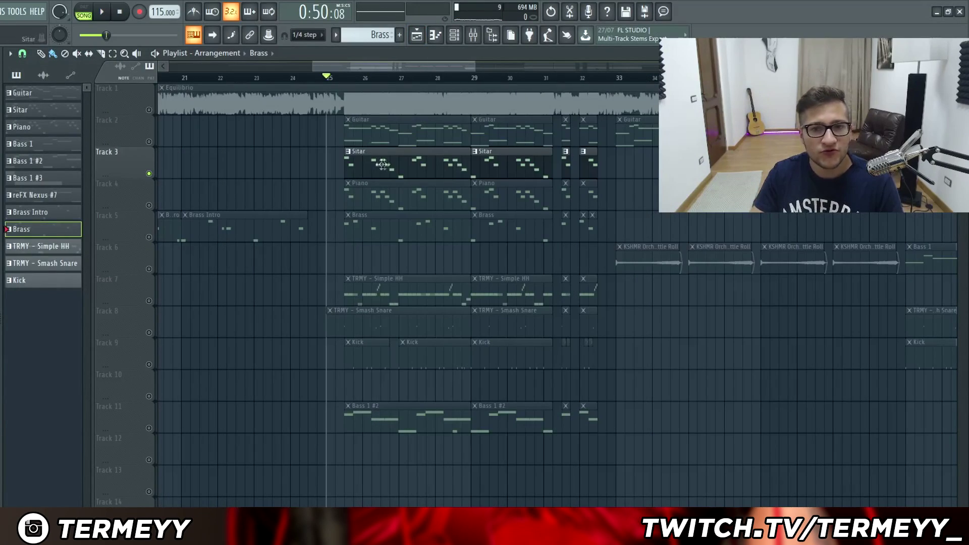
click(455, 35)
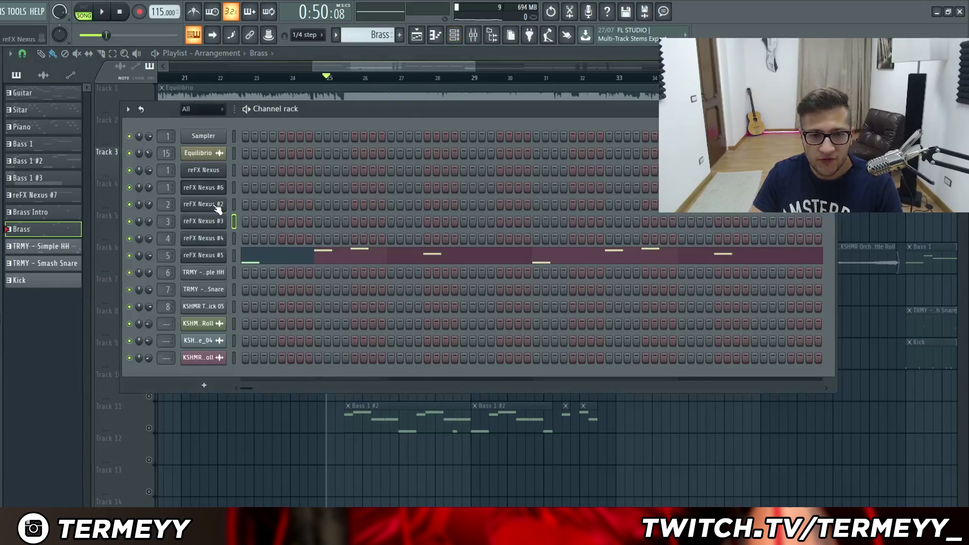
click(216, 205)
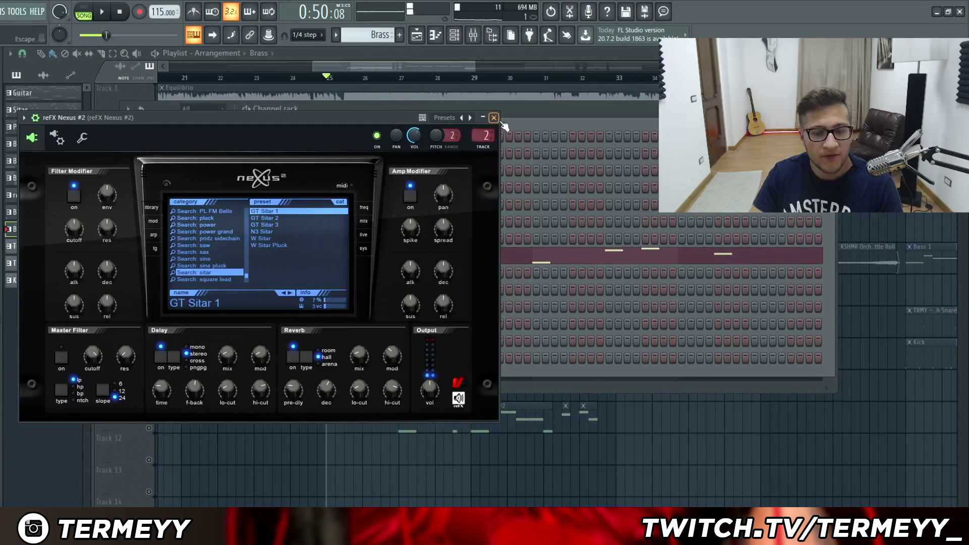
click(493, 117)
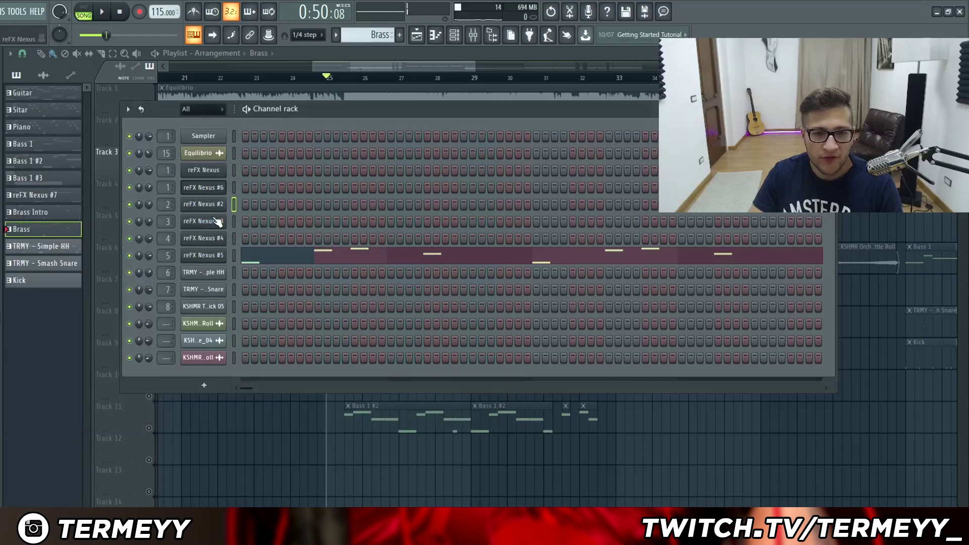
click(216, 221)
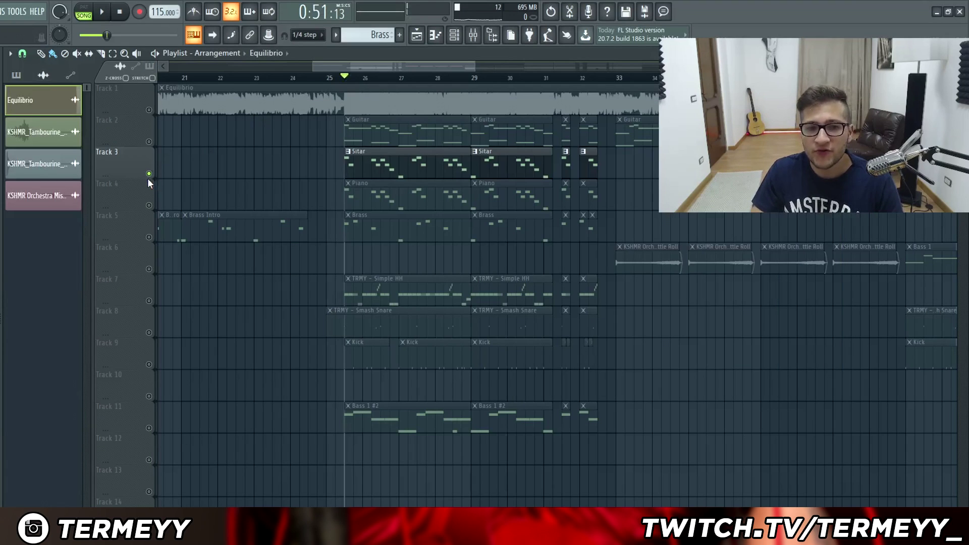
Step: Unmute Track 4 alongside the soloed Sitar track and play the Sitar pattern in the piano roll
click(149, 205)
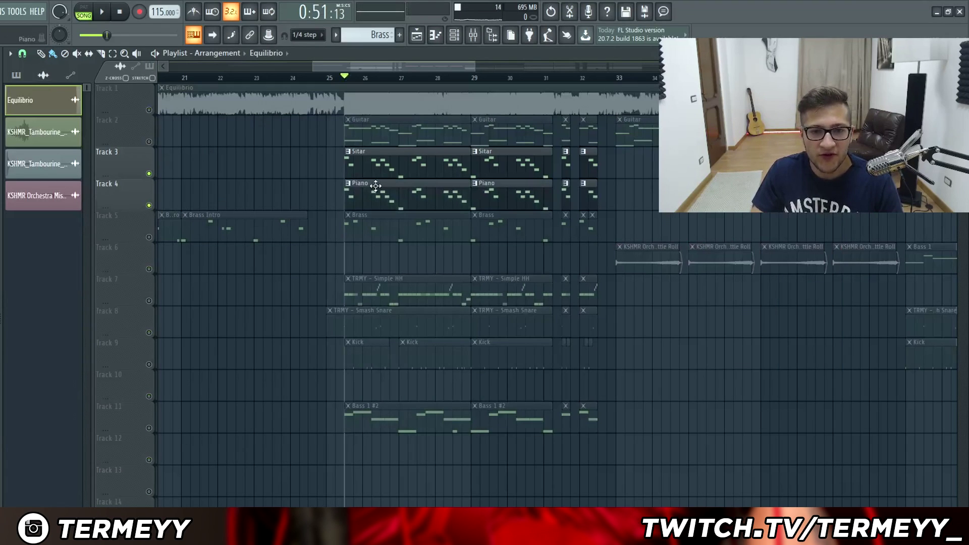
double_click(376, 171)
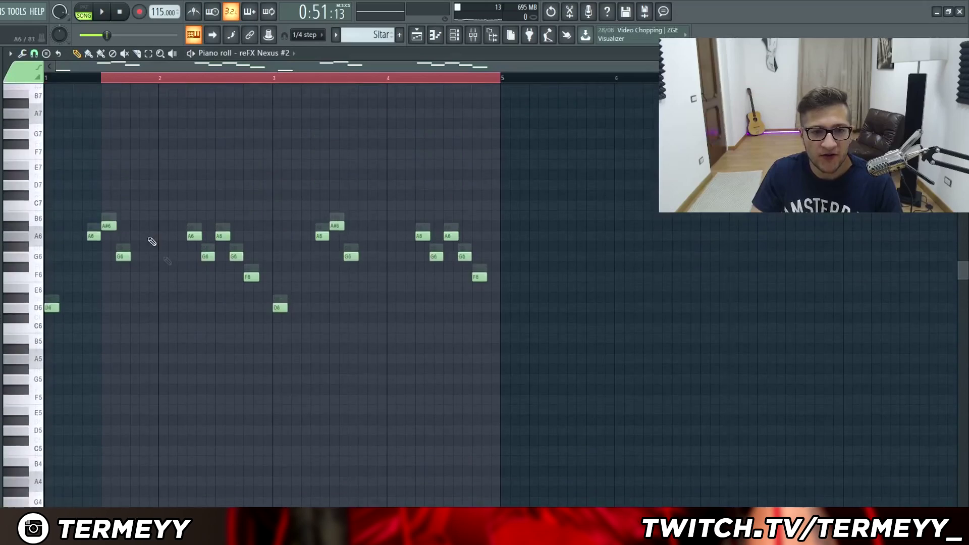
key(space)
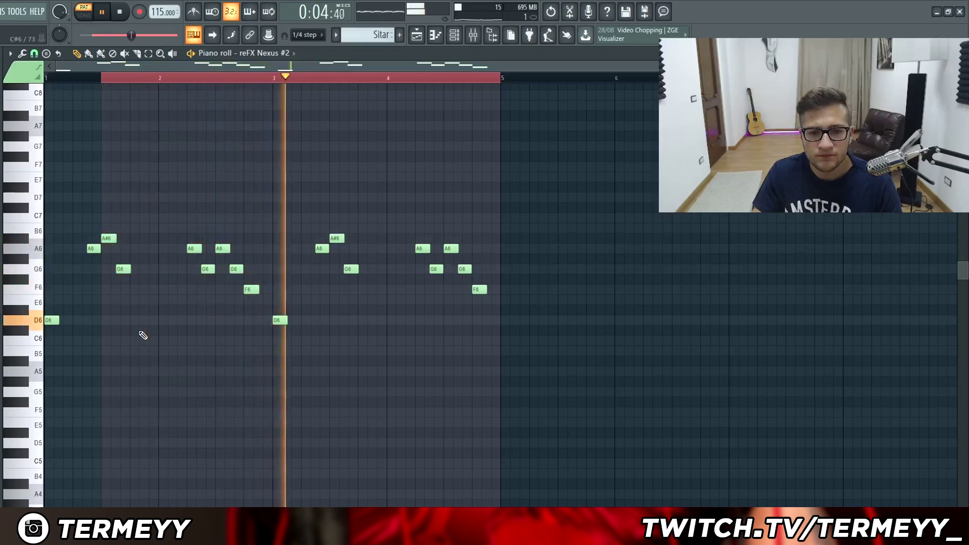
Step: View the reFX Nexus #2 mixer track and return to the playlist
click(480, 35)
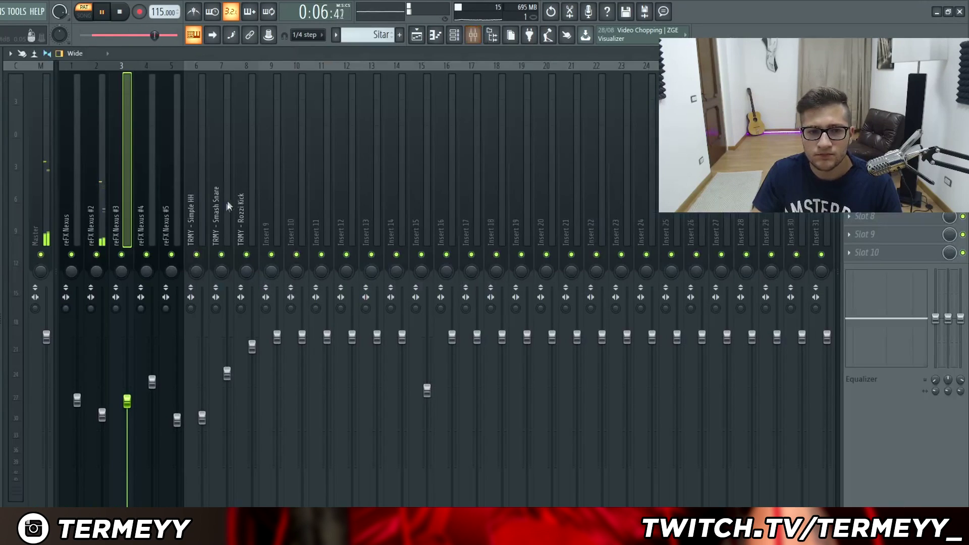
click(103, 197)
click(416, 36)
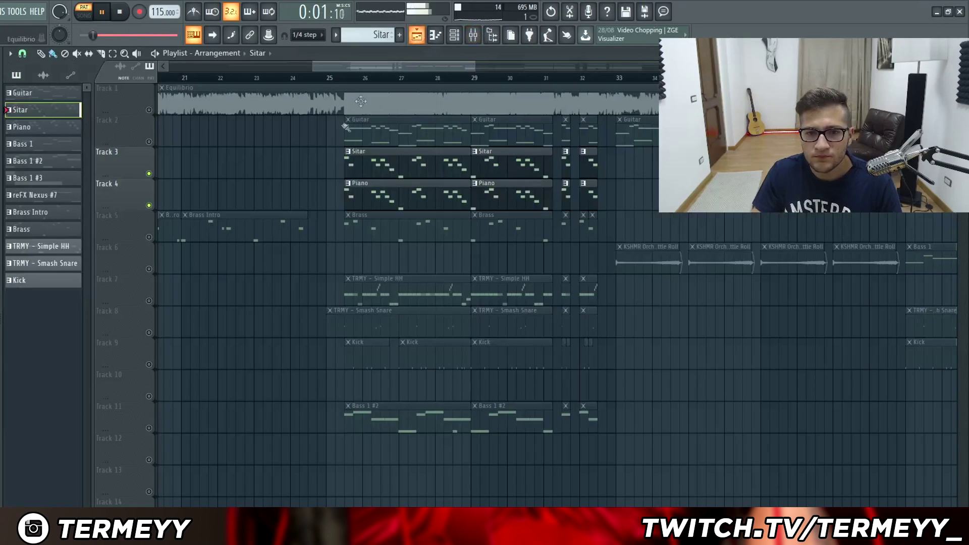
Step: Play the Sitar and Piano tracks together from the start of their first clips, then stop playback
click(344, 88)
key(space)
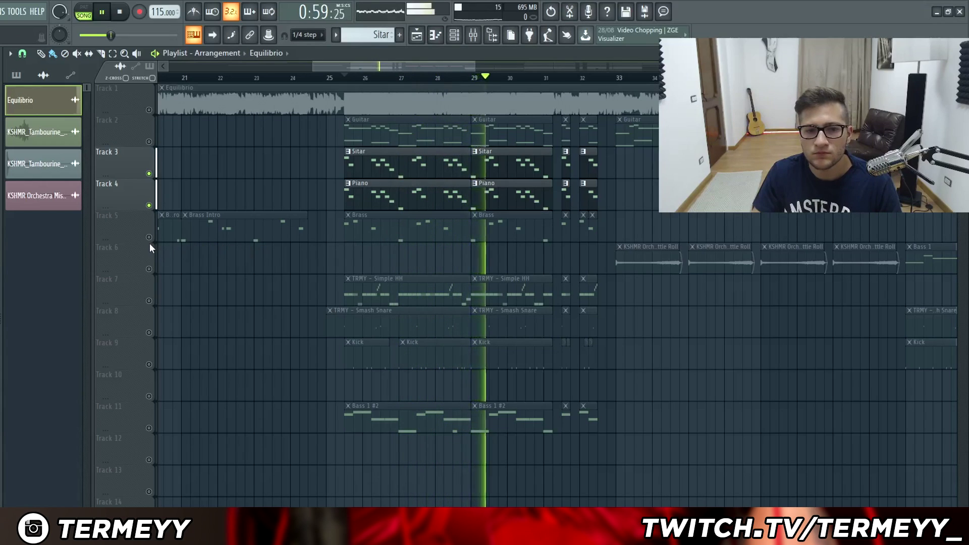
key(space)
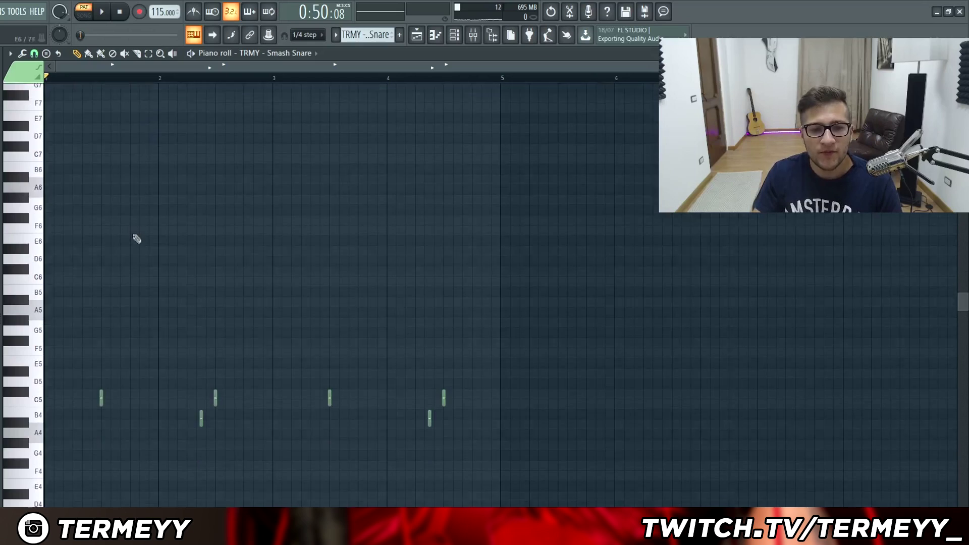
Step: Play the TRMY - Smash Snare pattern and switch the piano roll to the TRMY - Simple HH channel
key(space)
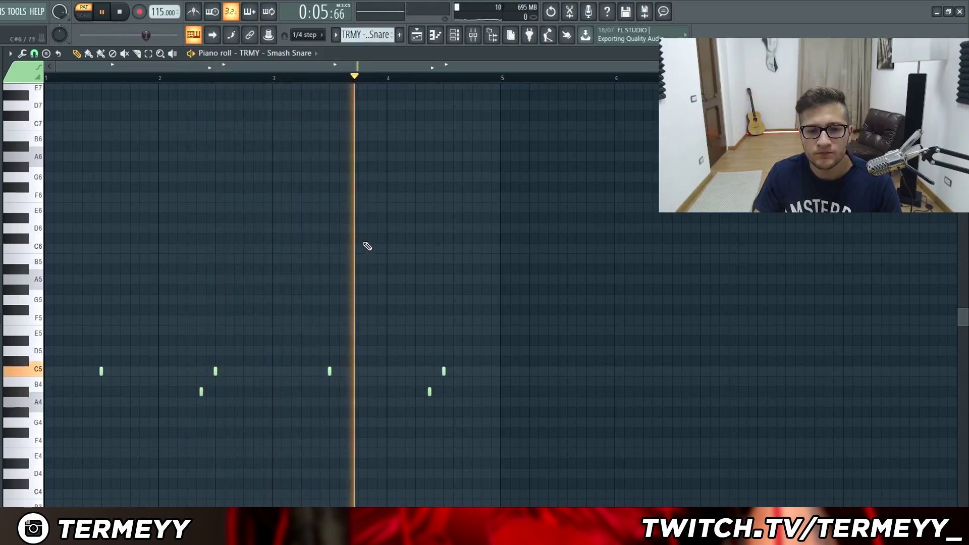
click(283, 53)
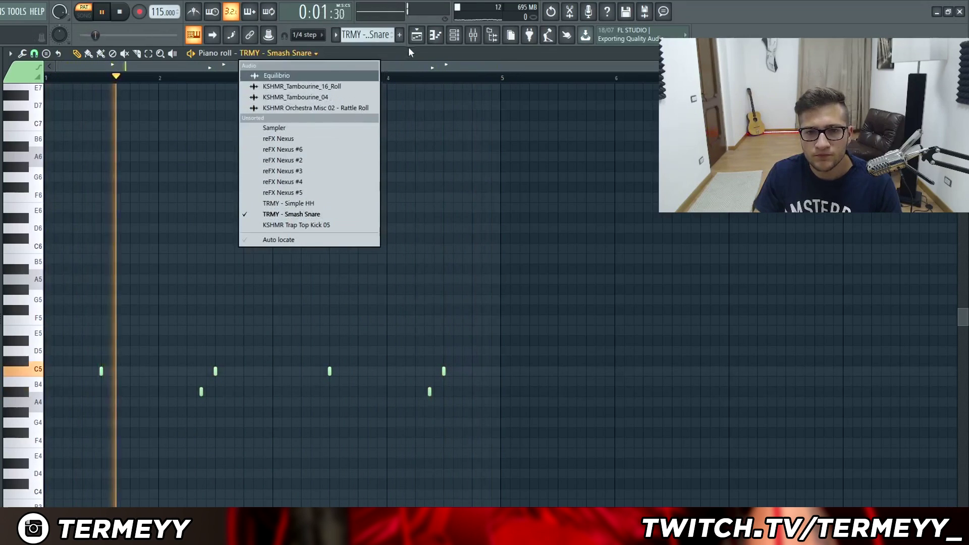
click(298, 203)
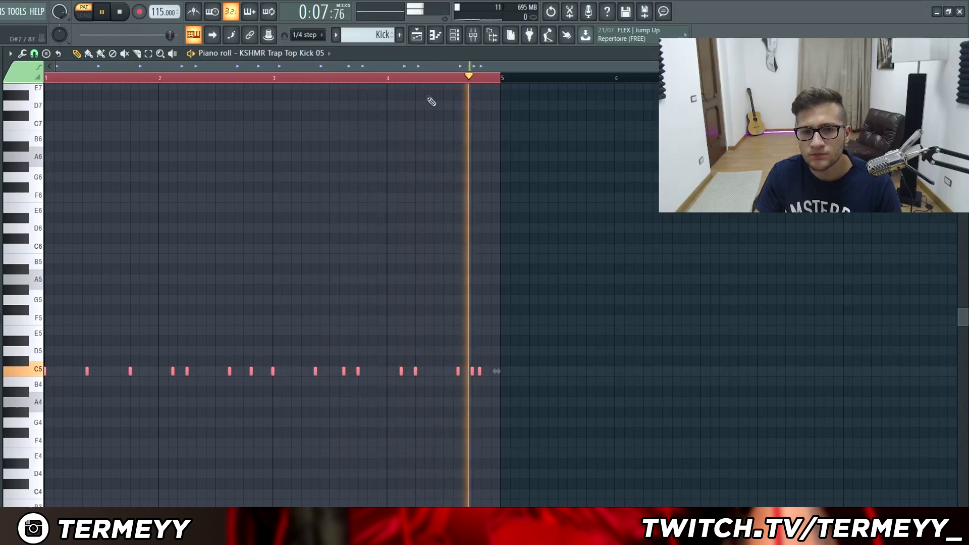
Step: Stop the Kick pattern, switch back to song mode, and show the playlist arrangement
key(space)
key(l)
key(F5)
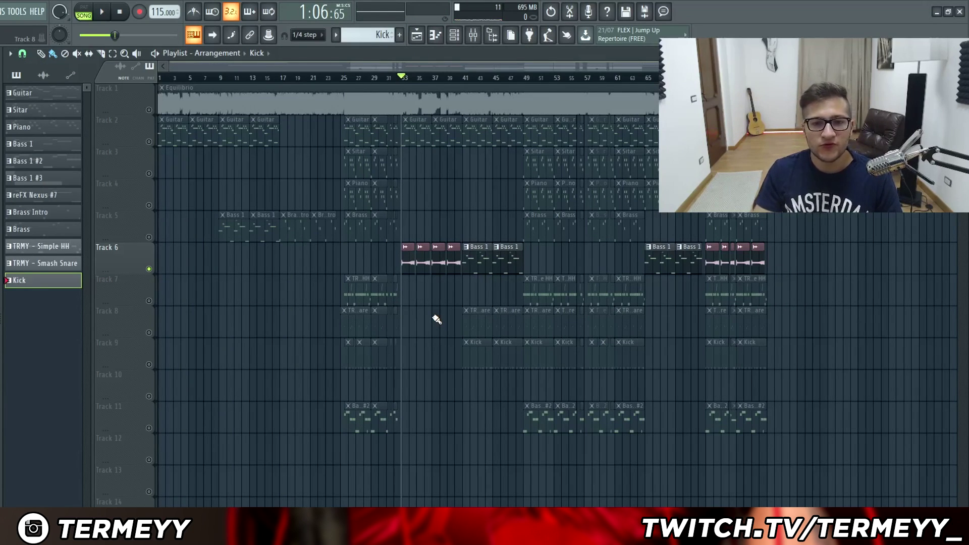
Step: Play the KSHMR Orchestra Misc 02 - Rattle Roll clips on the soloed Track 6 from bar 33, then stop playback
scroll(422, 292, up, 5)
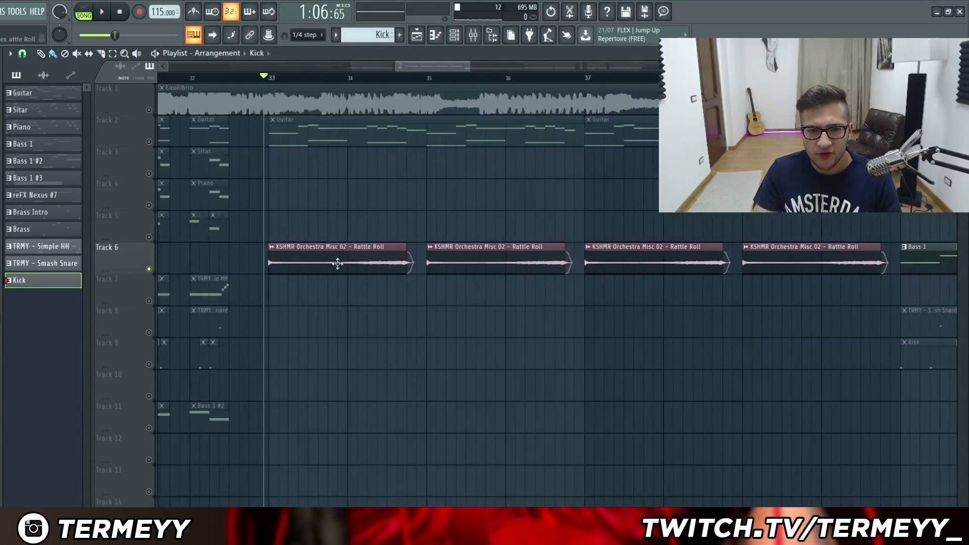
key(space)
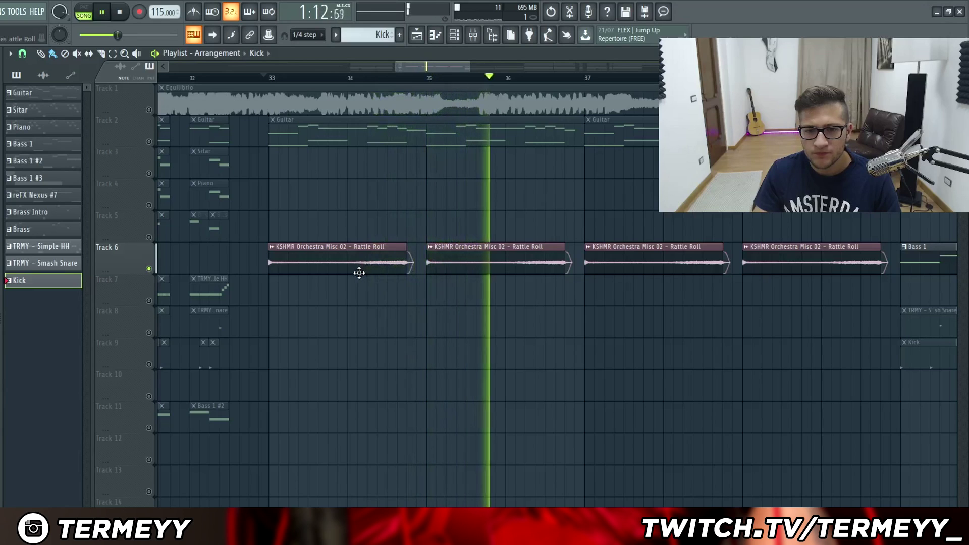
scroll(344, 278, down, 5)
key(space)
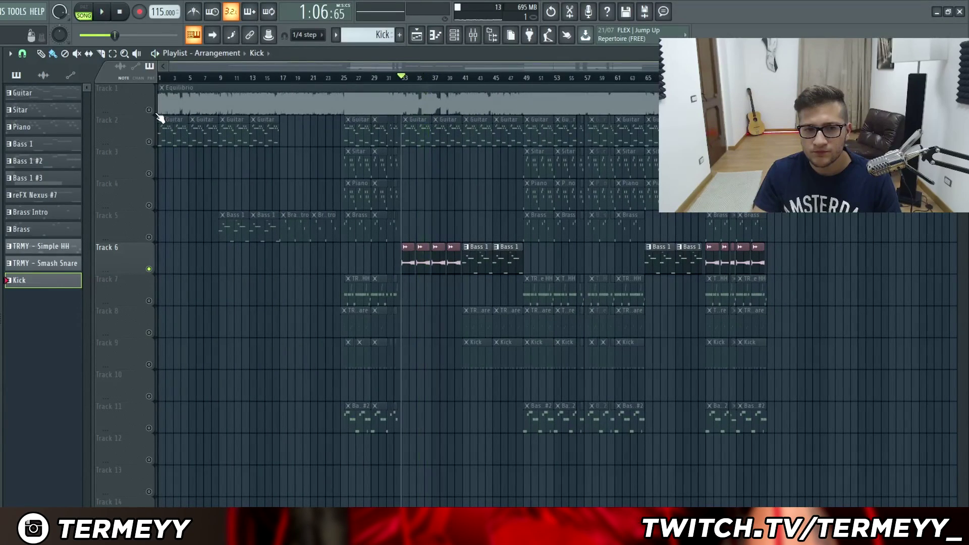
Step: Play the full arrangement without Track 1, skipping ahead to bar 17, just before bar 25, and bar 72
click(319, 80)
key(space)
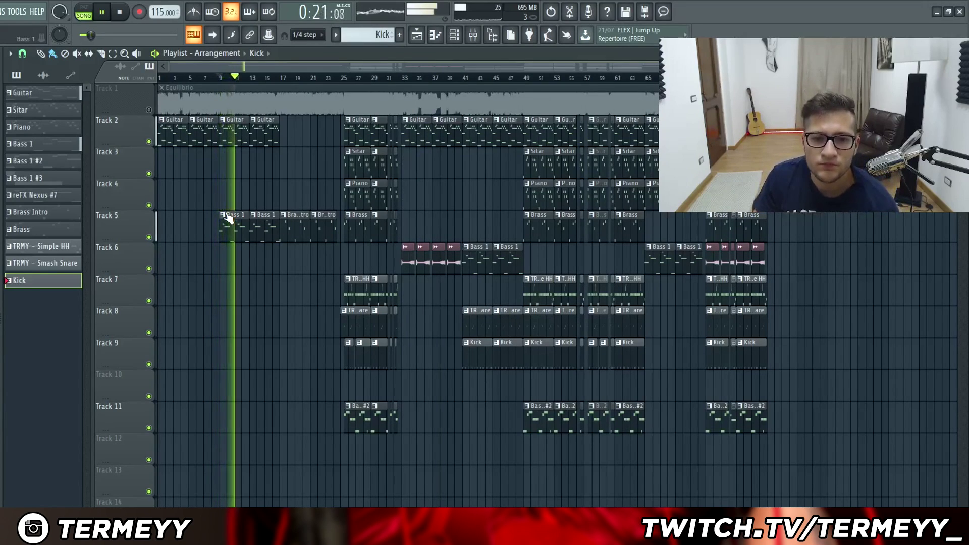
click(282, 80)
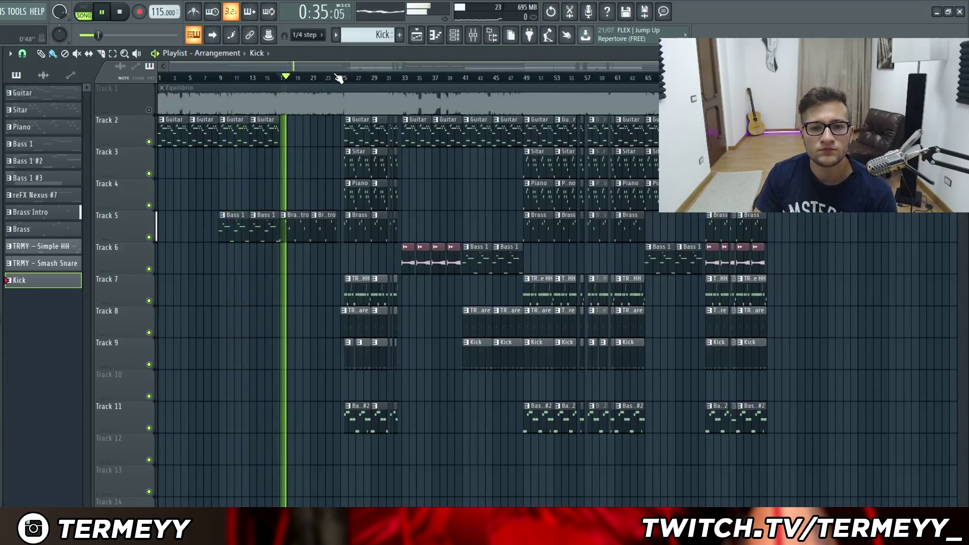
click(337, 78)
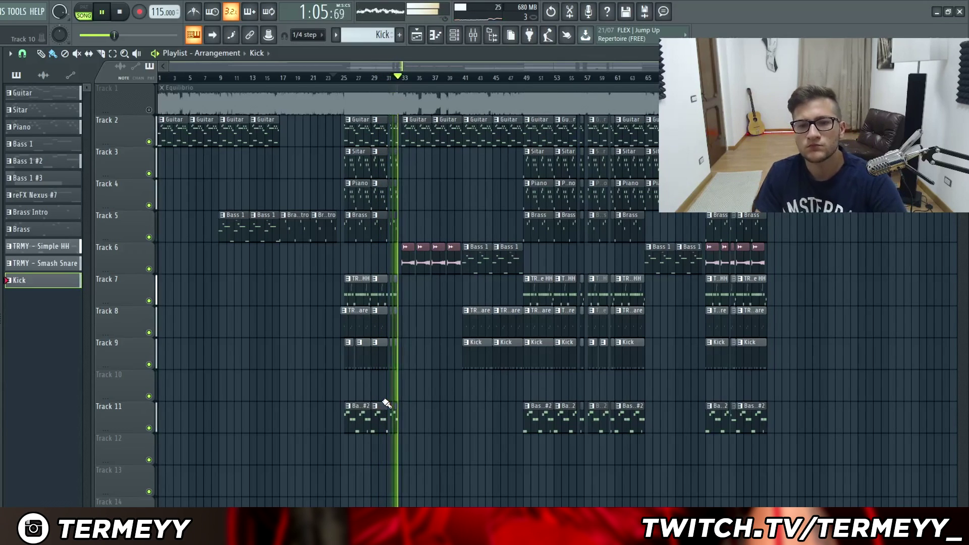
scroll(418, 378, up, 4)
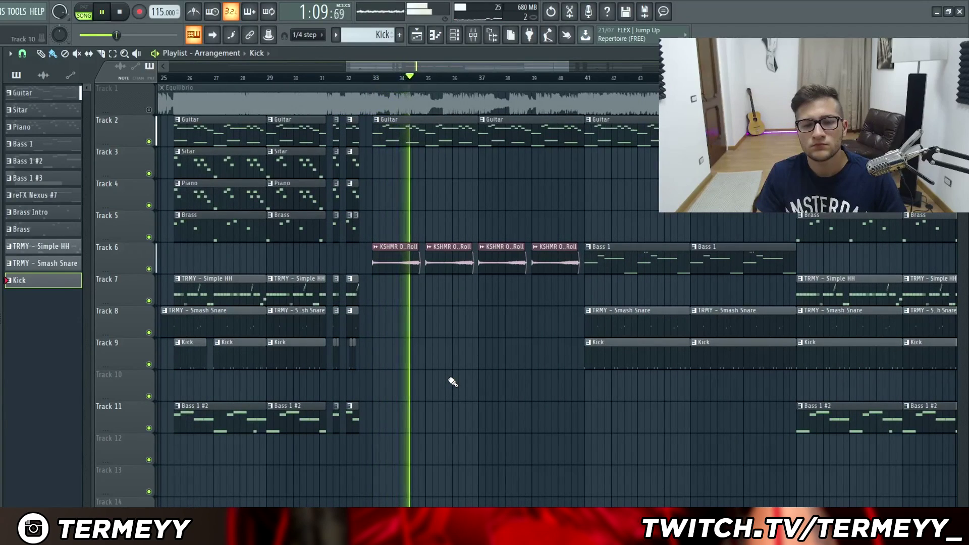
scroll(452, 381, down, 3)
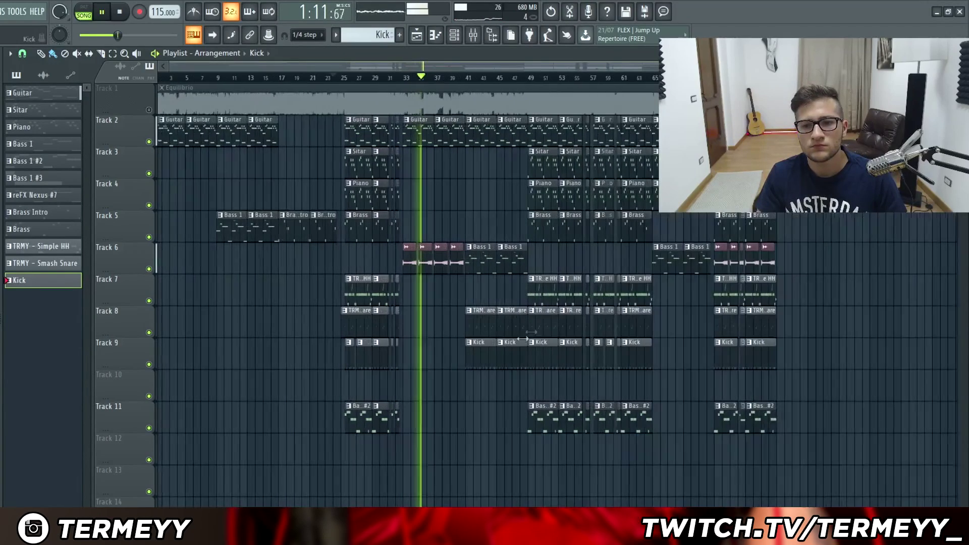
click(699, 76)
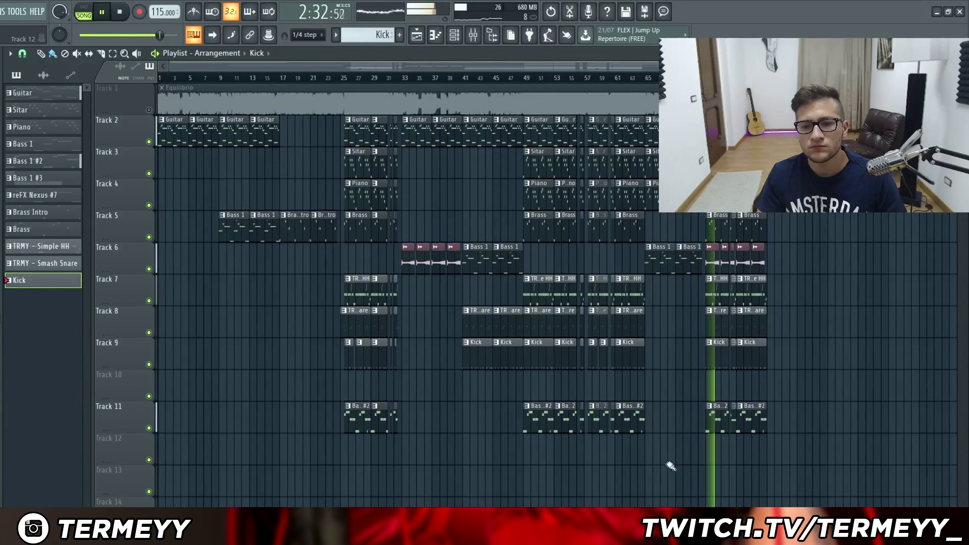
Step: Open the Bass 1 #3 clip on Track 11 in the piano roll and stop playback
scroll(822, 441, up, 2)
scroll(660, 465, up, 5)
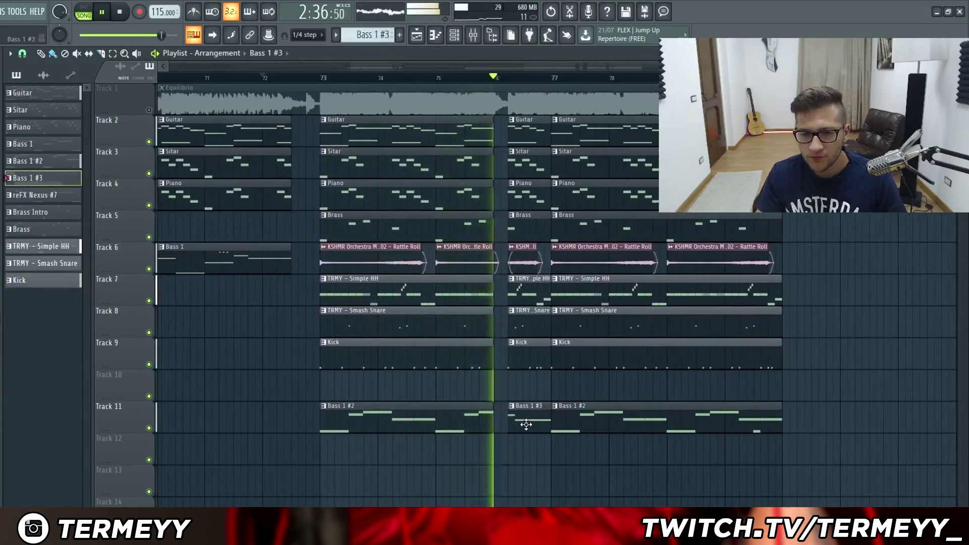
double_click(526, 424)
key(space)
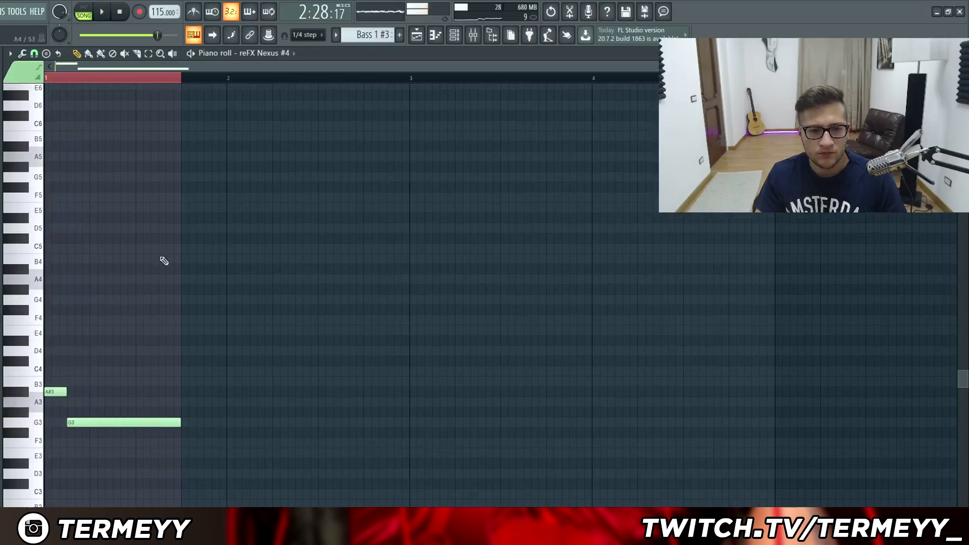
Step: Return to the playlist with Track 11 soloed, play the Bass 1 #3 clip, and set the playback position to bar 73
click(416, 35)
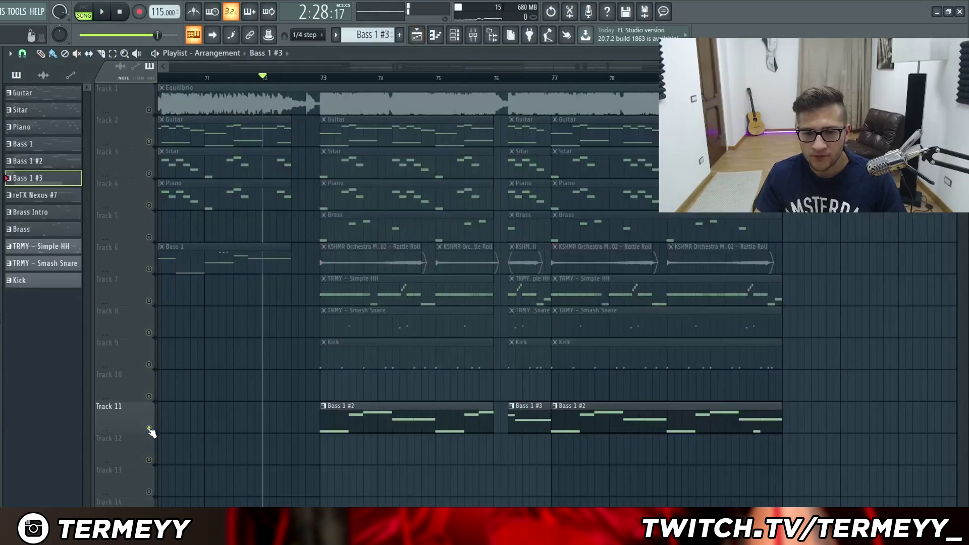
click(514, 83)
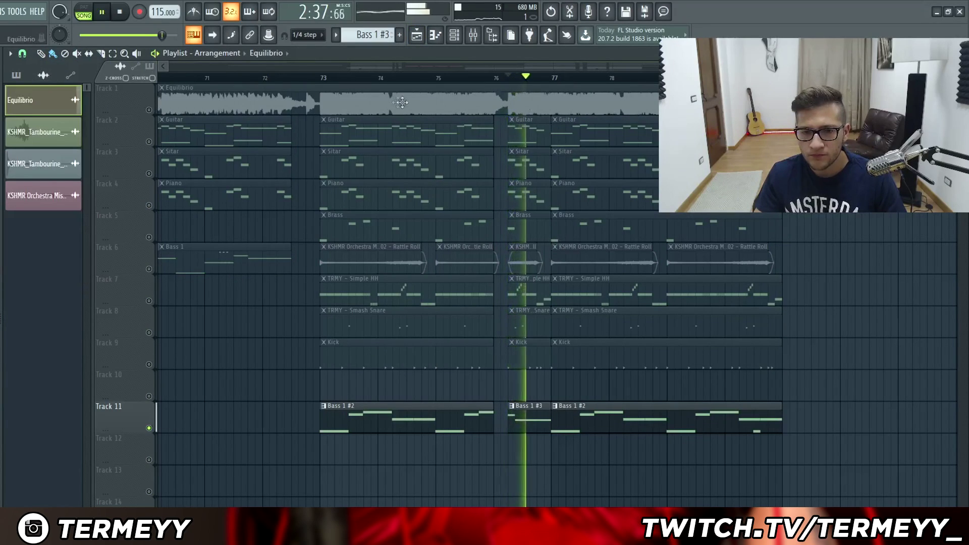
click(317, 92)
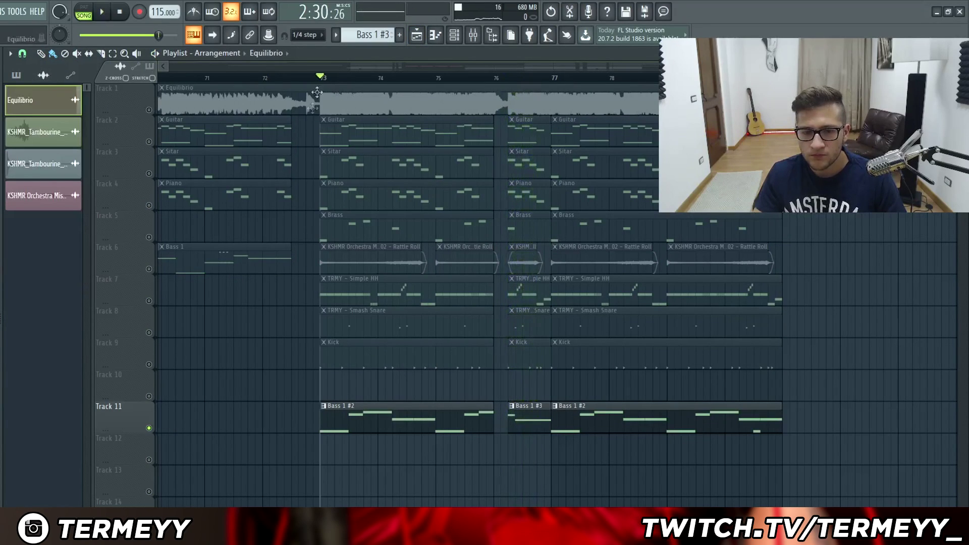
right_click(149, 429)
right_click(149, 428)
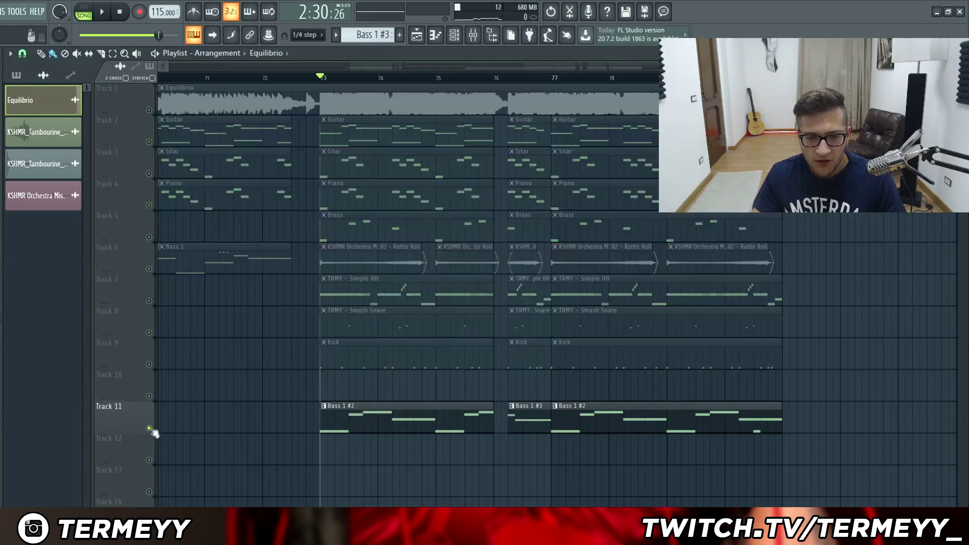
Step: Open the Bass 1 #2 clip in the piano roll and play its bass line with all notes selected
double_click(348, 415)
key(ctrl+a)
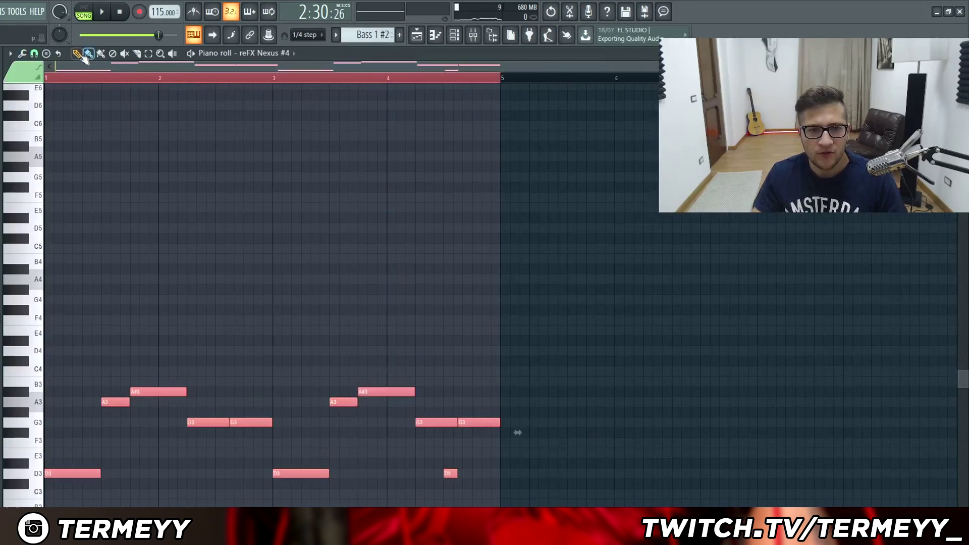
key(space)
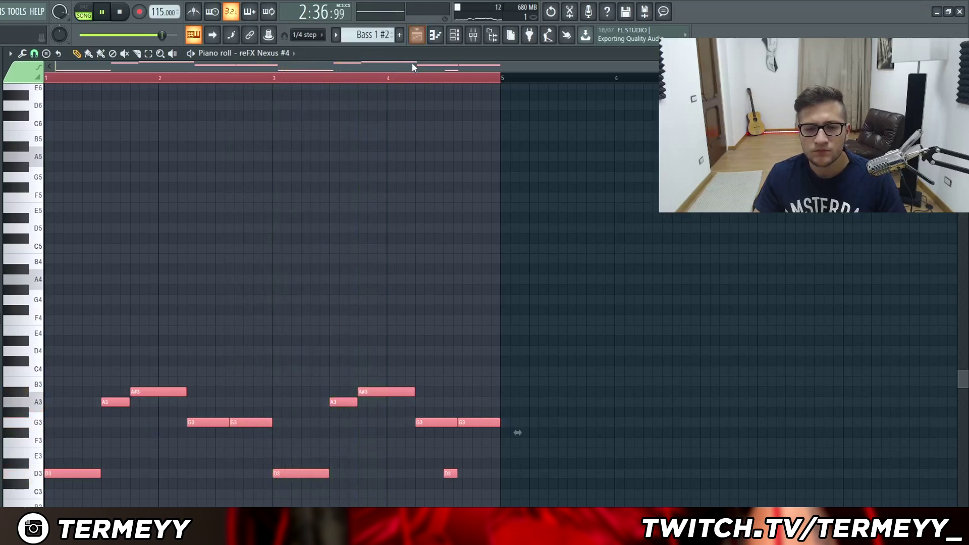
Step: Return to the playlist, stop playback, and unsolo Track 11 to re-enable all tracks
click(416, 34)
scroll(407, 113, down, 2)
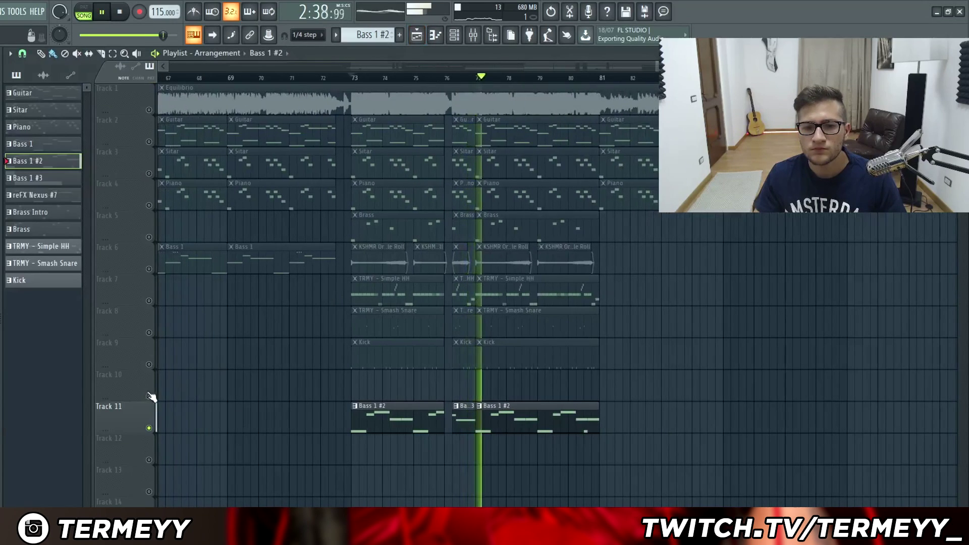
key(space)
right_click(152, 429)
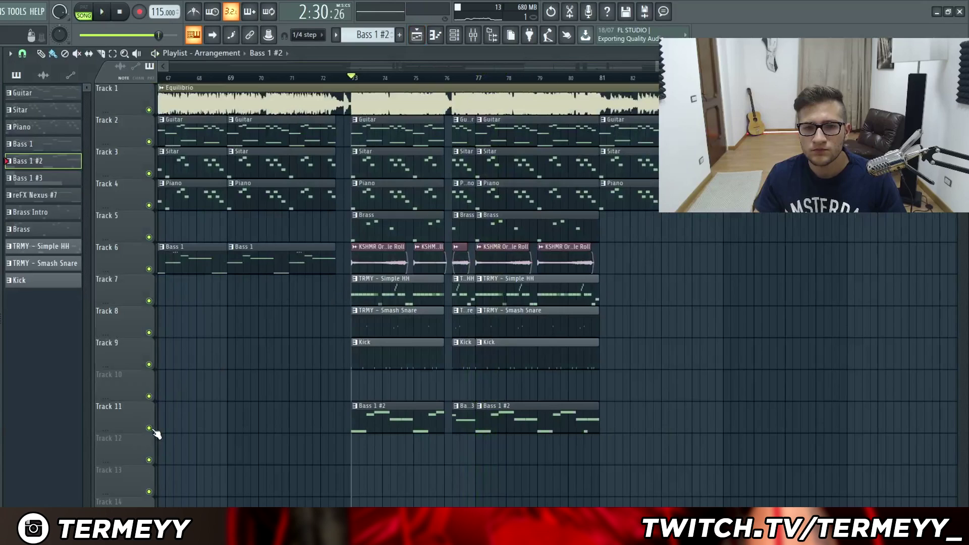
Step: Mute Track 1, play the remaining tracks together from bar 73, then stop and show the whole arrangement
click(150, 110)
key(space)
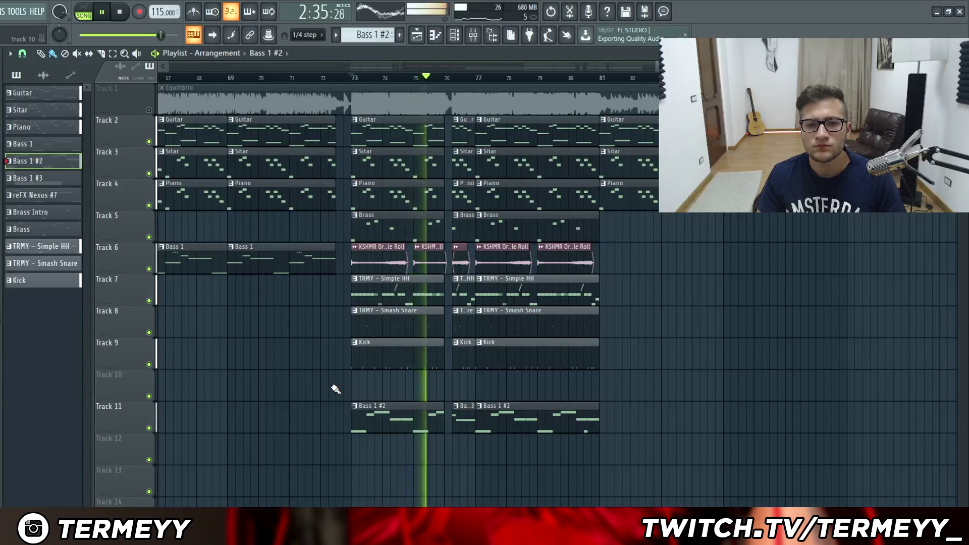
key(space)
scroll(362, 396, down, 5)
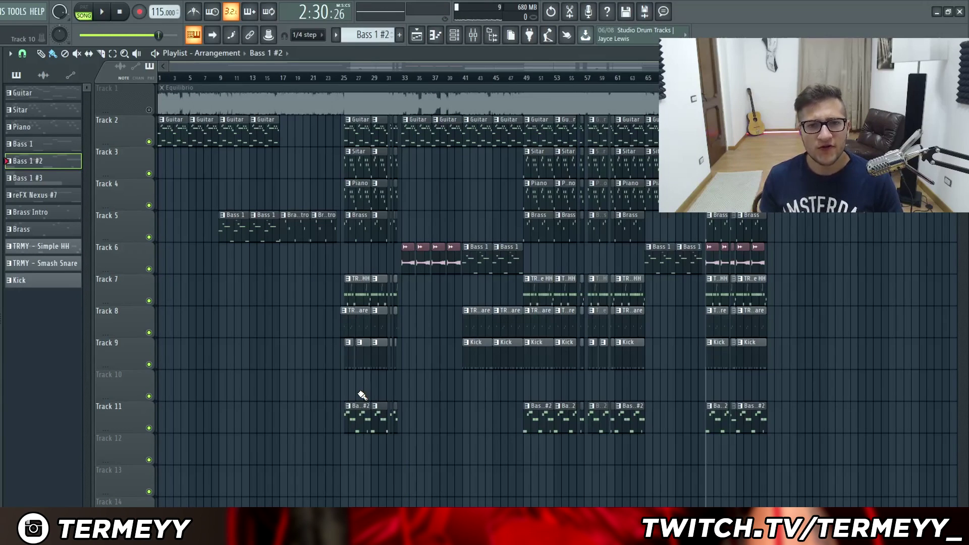